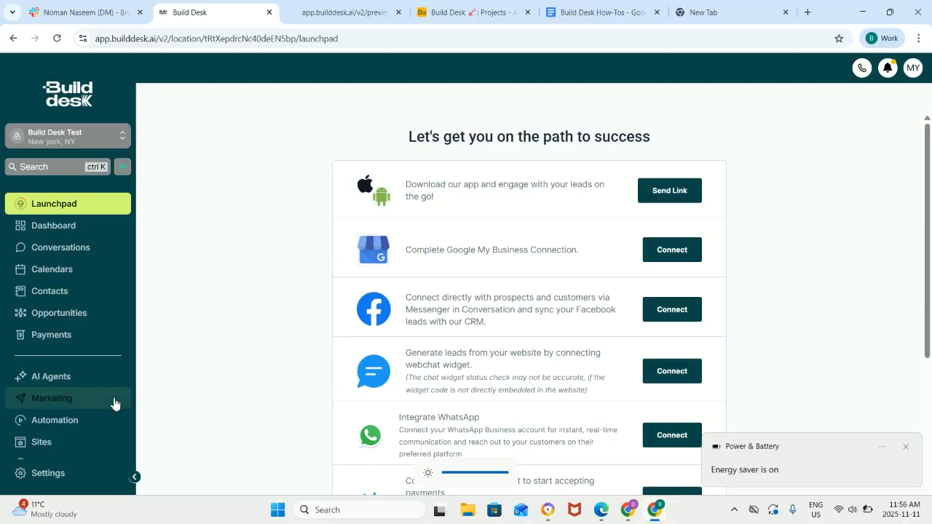
Open the Fitness funnel and start editing its Home page
click(73, 443)
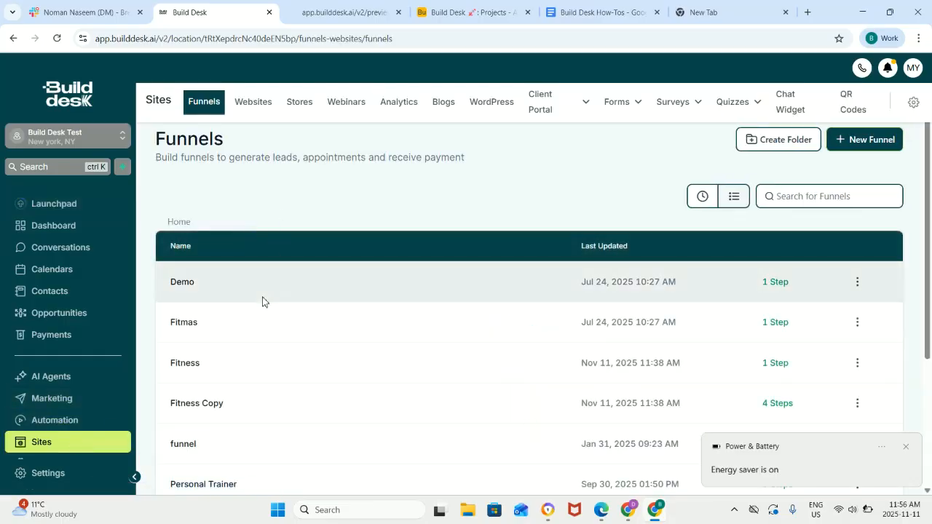
scroll(263, 300, down, 1)
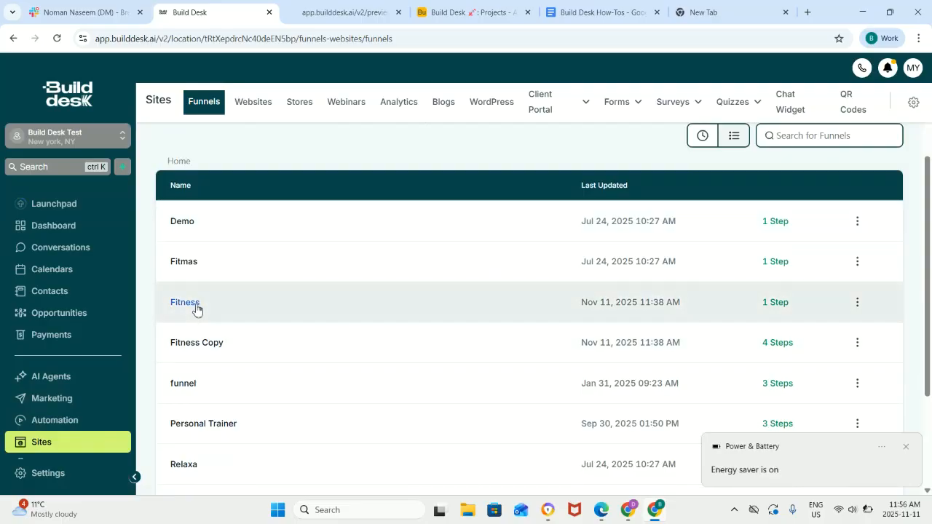
click(194, 306)
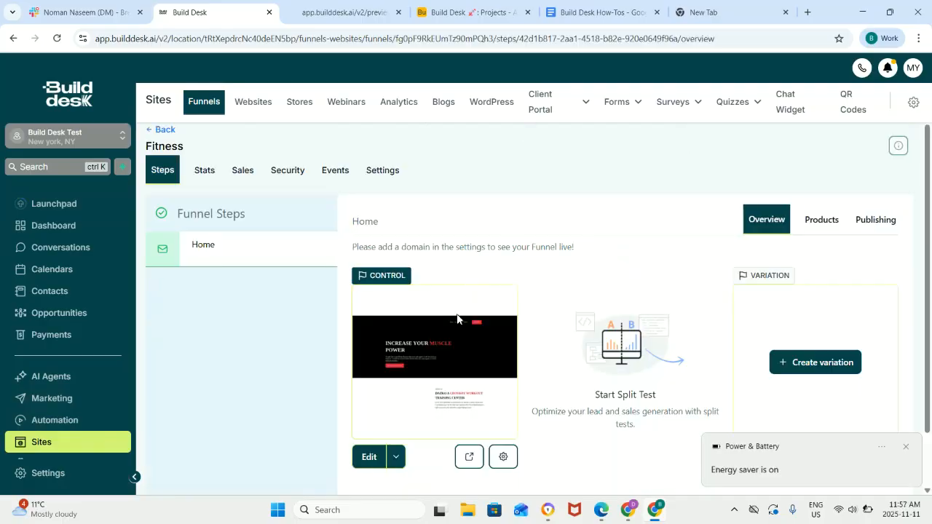
click(370, 459)
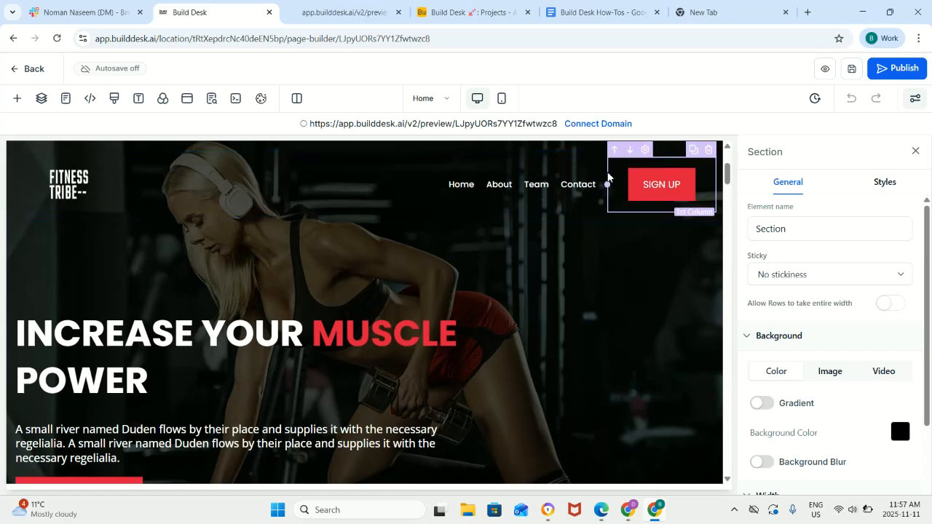
Try saving the custom color 000000, and set the About Us section's background to the default green
scroll(605, 187, down, 4)
scroll(605, 187, down, 1)
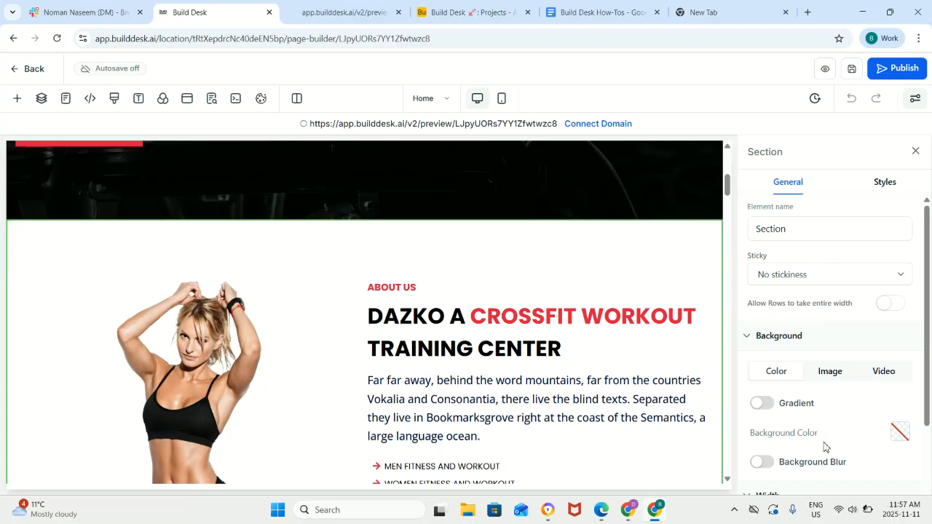
click(901, 435)
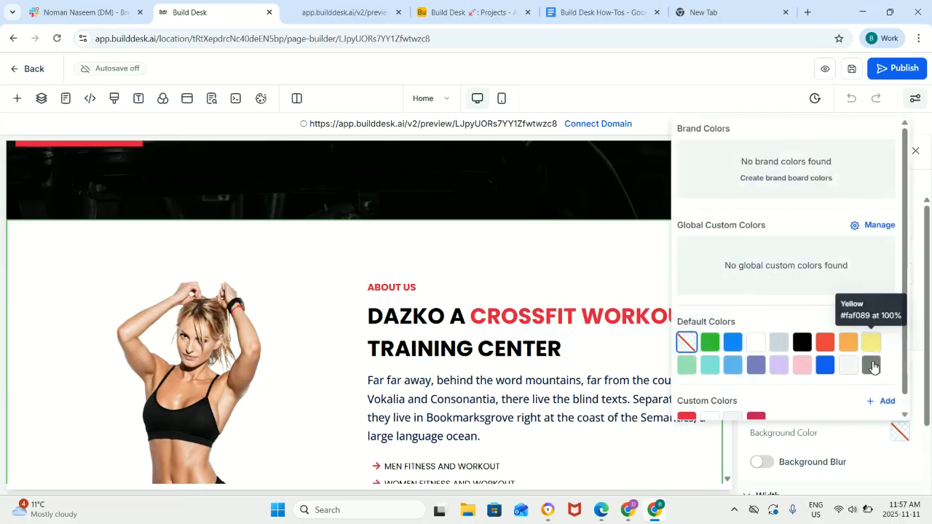
scroll(705, 374, down, 1)
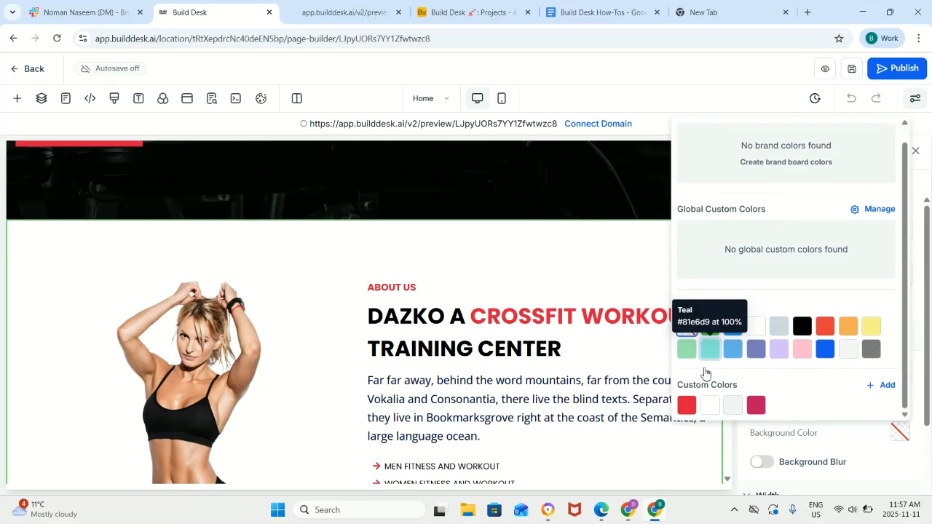
click(884, 385)
click(782, 387)
double_click(783, 387)
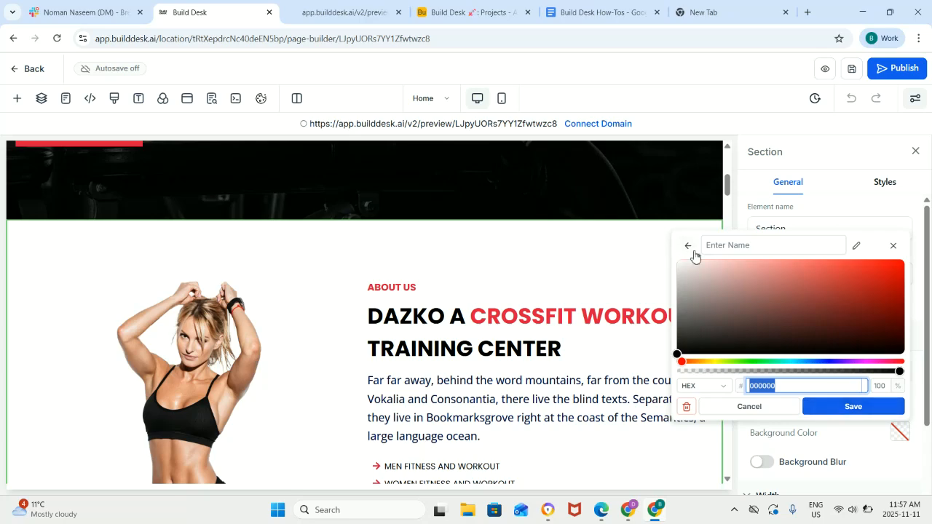
click(831, 406)
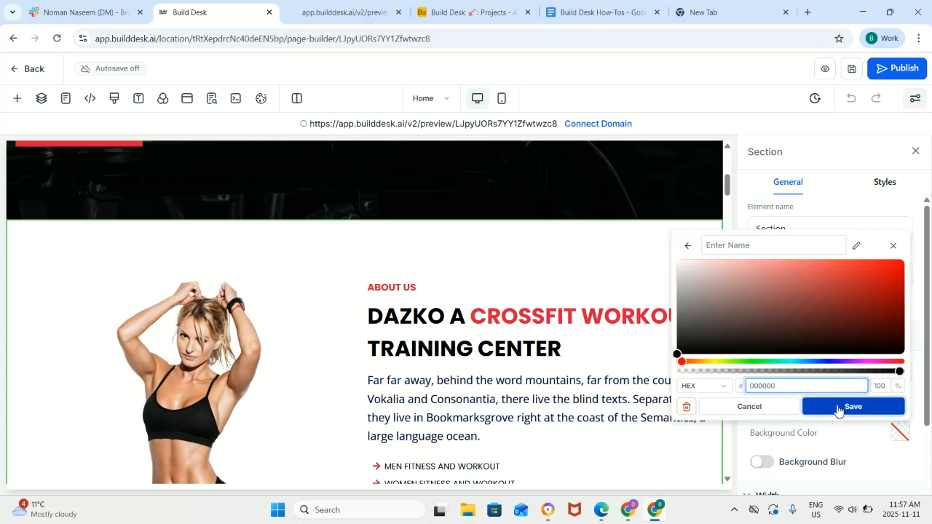
click(710, 342)
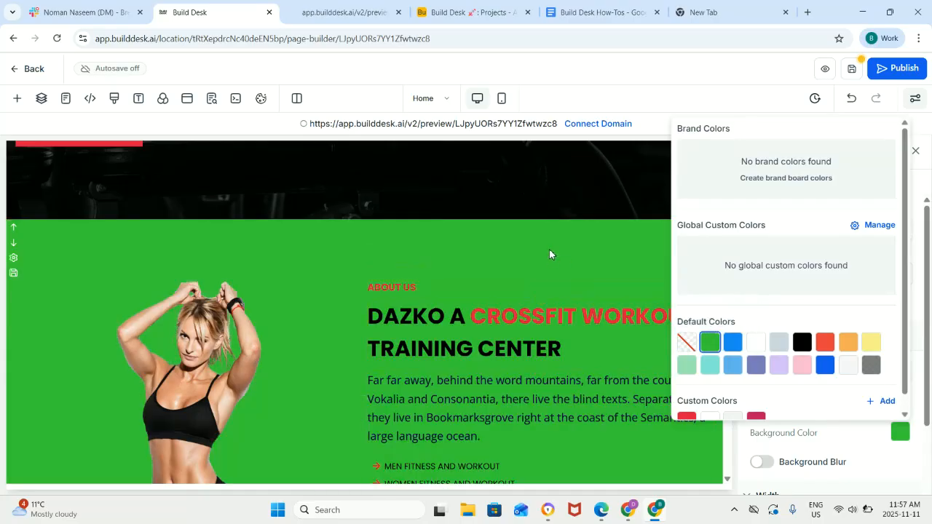
click(549, 248)
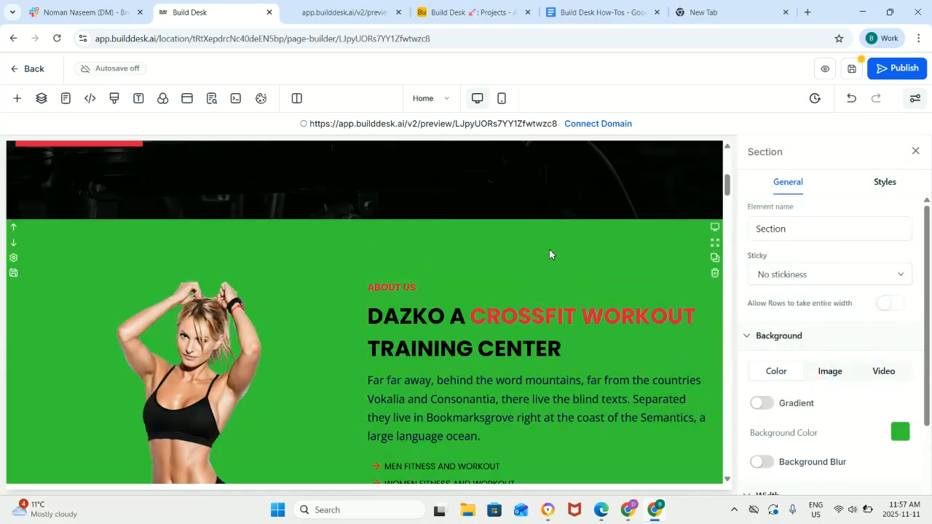
Open the file upload for replacing the About Us image, and cancel it without choosing a file
scroll(549, 254, down, 2)
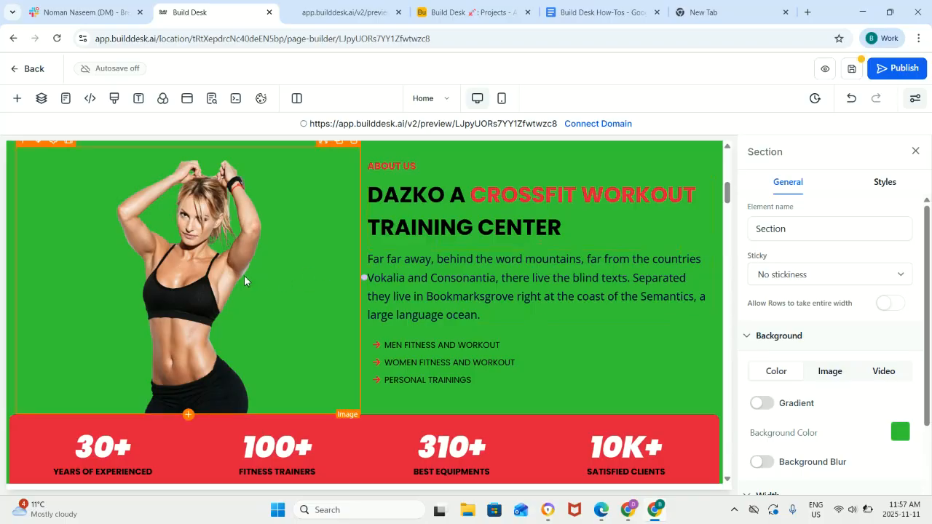
click(202, 270)
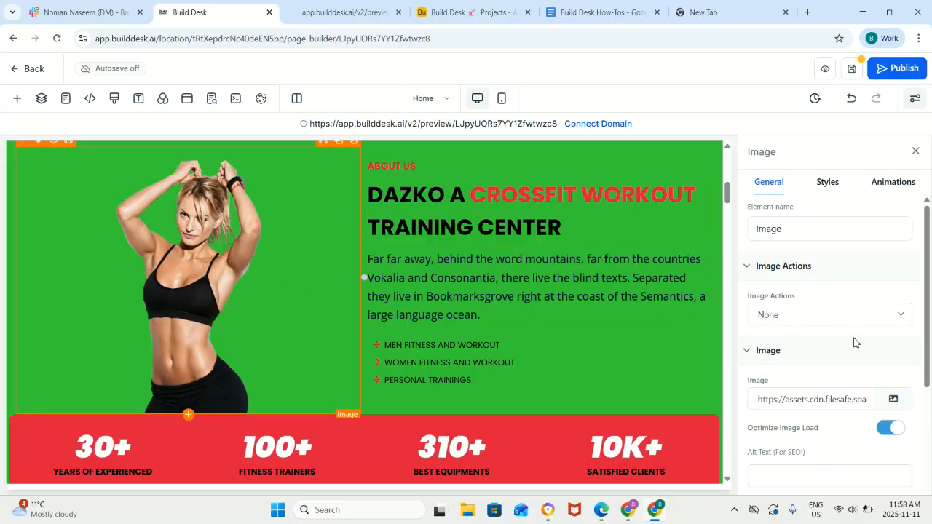
click(893, 401)
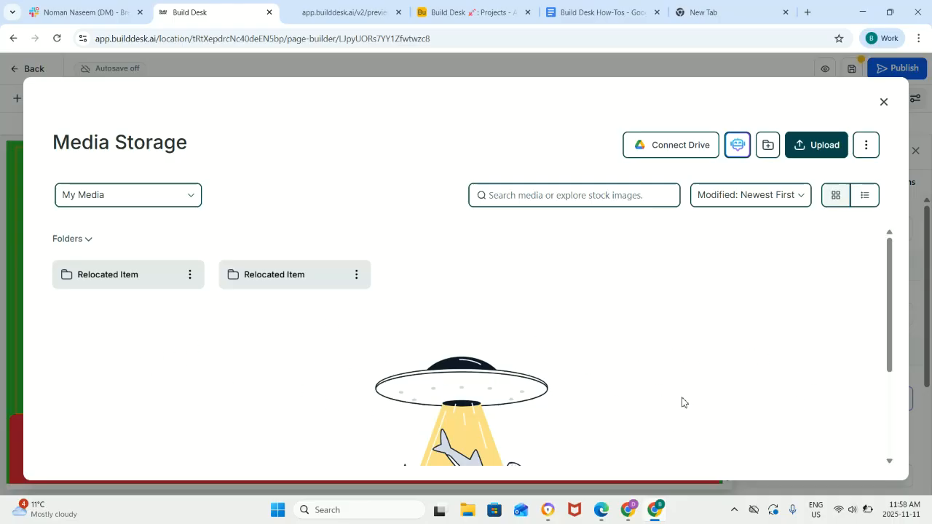
click(801, 155)
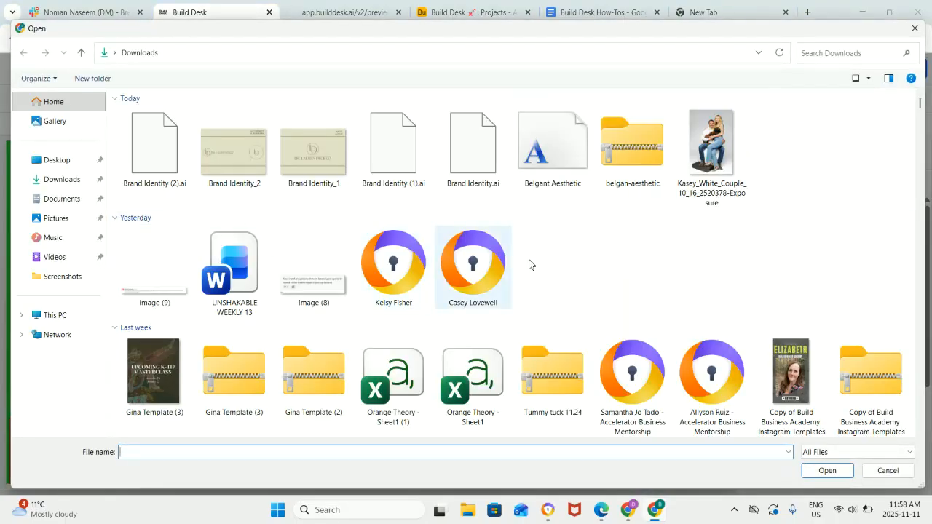
click(914, 30)
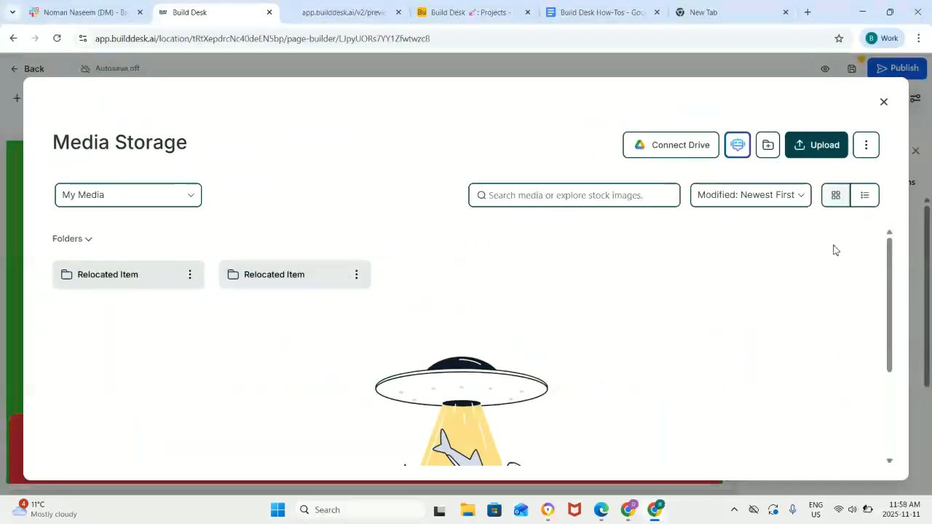
click(883, 102)
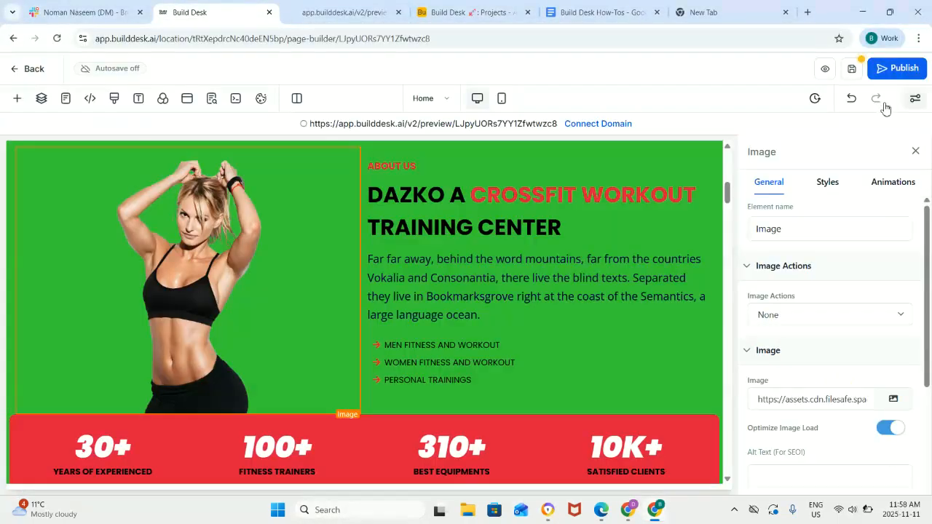
Select the About Us headline's full text to view its formatting options, and deselect it
click(603, 221)
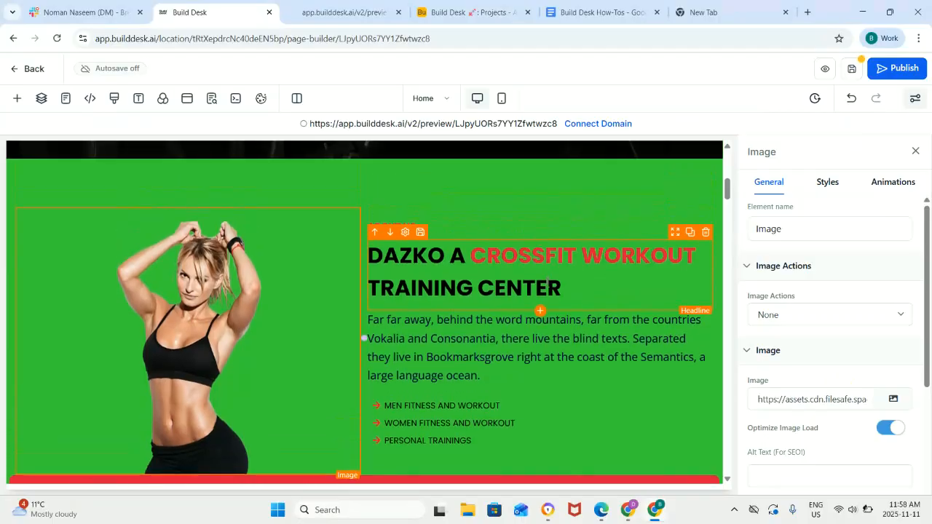
drag(560, 286, 374, 262)
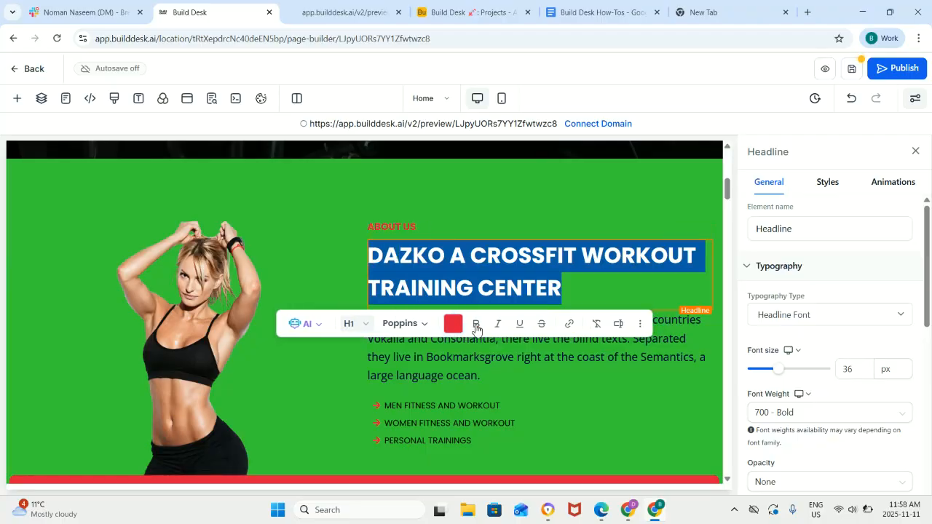
click(589, 286)
Set the link action of the Schedule Now button below the training cards to Next step
scroll(583, 291, down, 6)
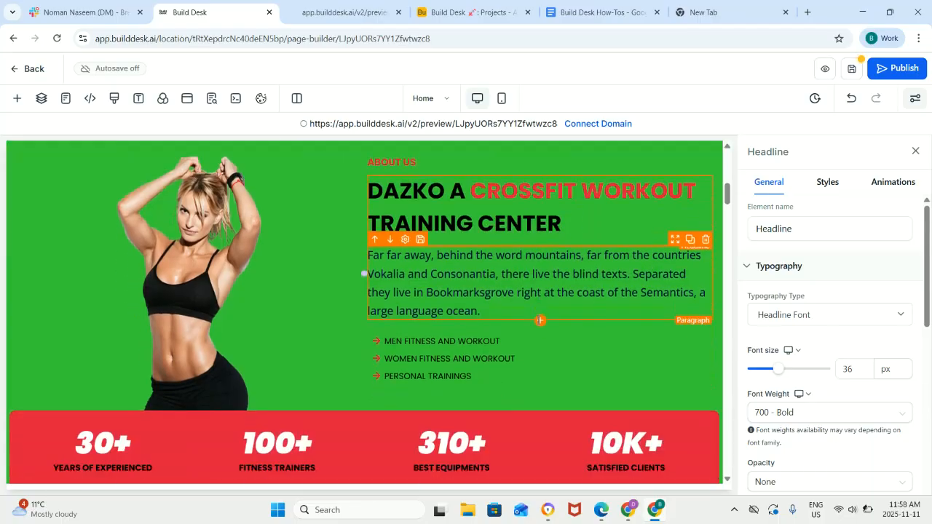
scroll(512, 318, down, 10)
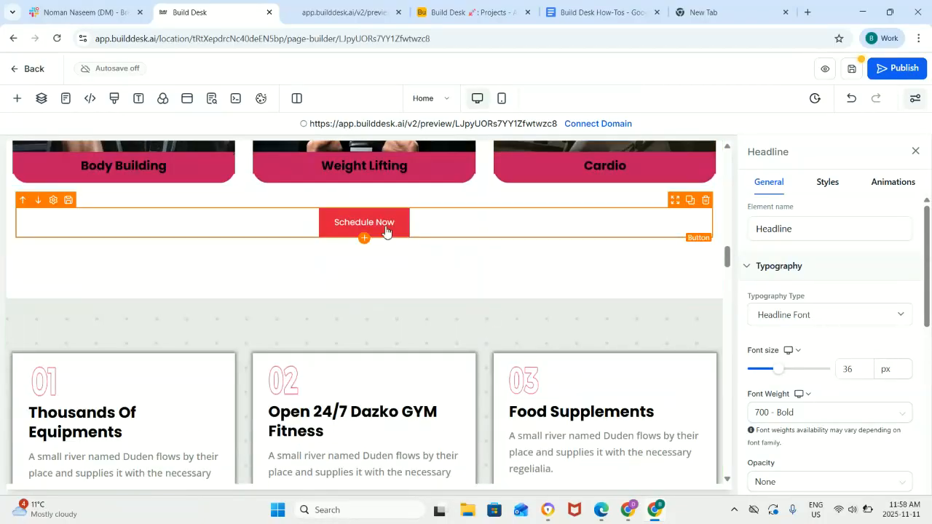
click(386, 231)
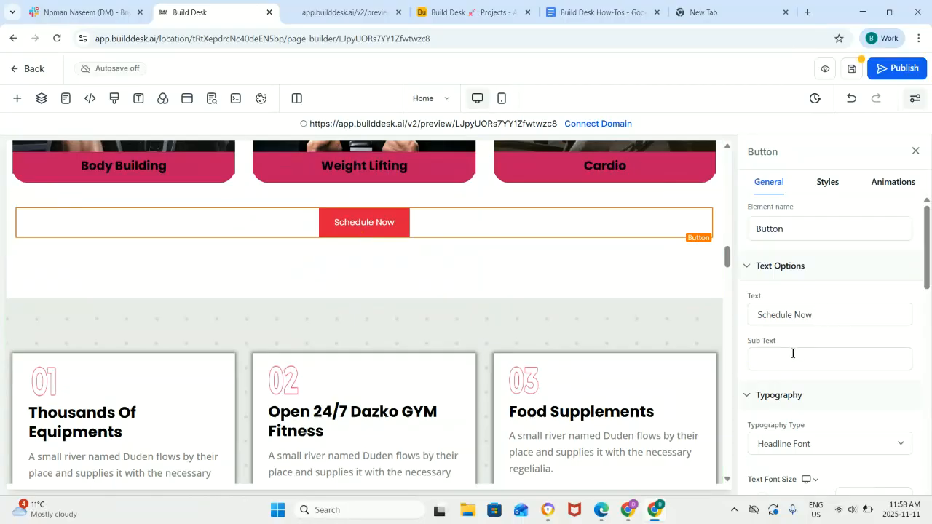
scroll(794, 354, down, 2)
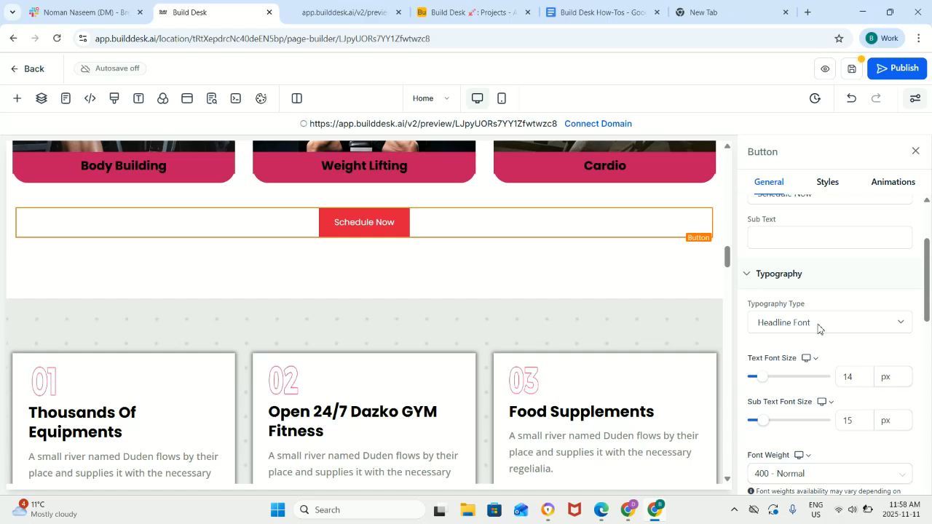
scroll(819, 329, down, 6)
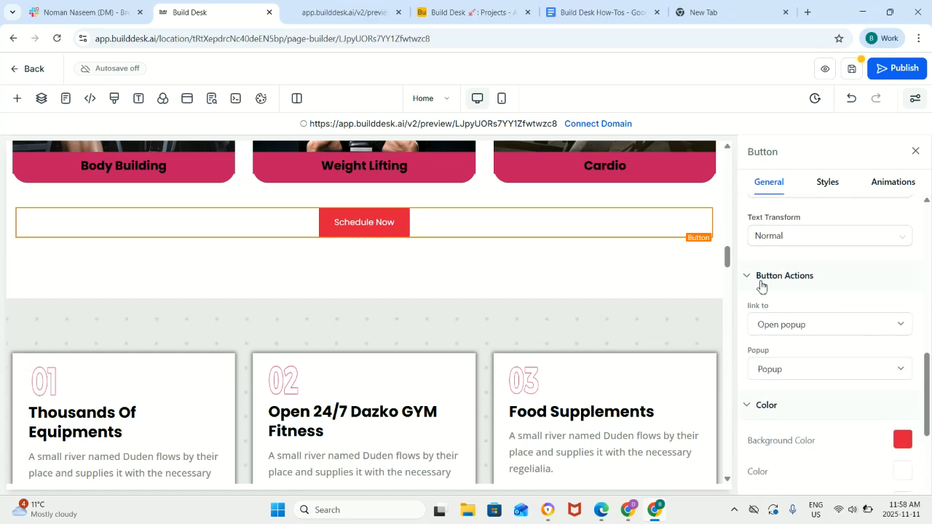
click(789, 330)
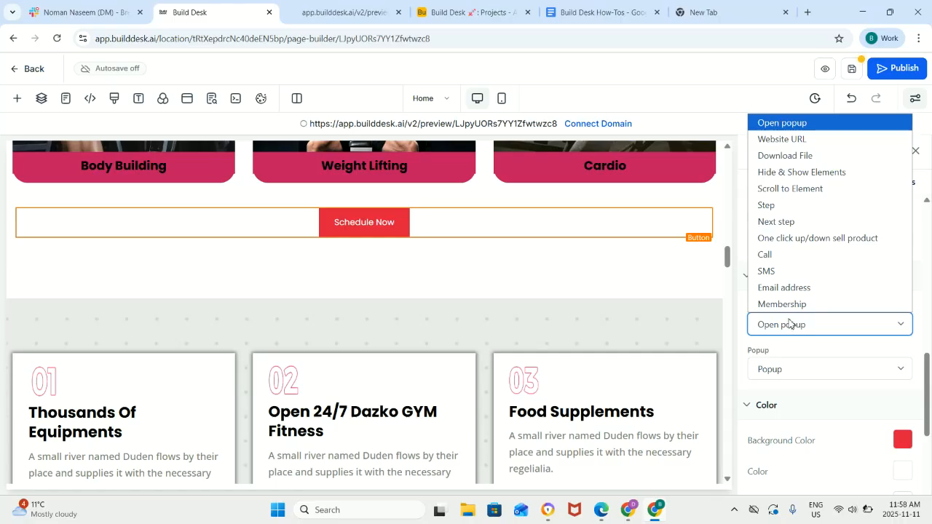
click(781, 228)
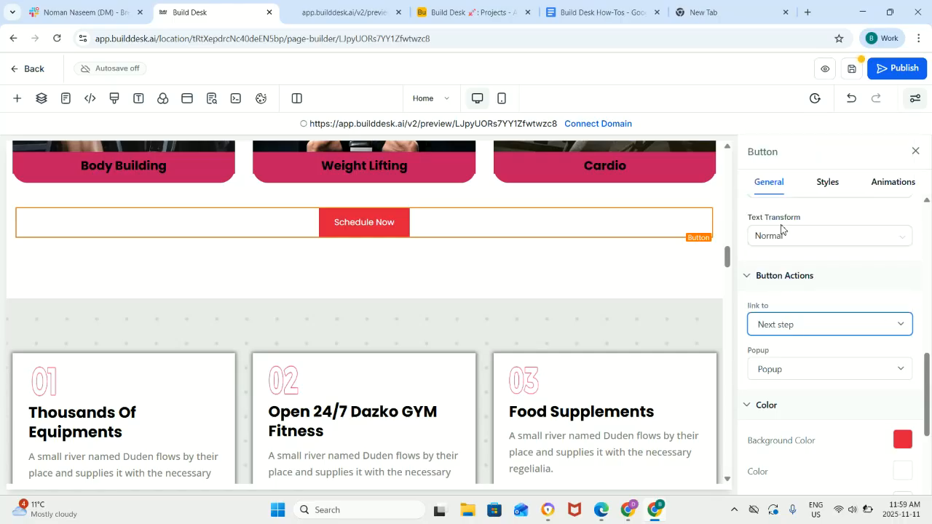
Set the Schedule Now button's link action to Website URL, leaving the website address empty
click(902, 326)
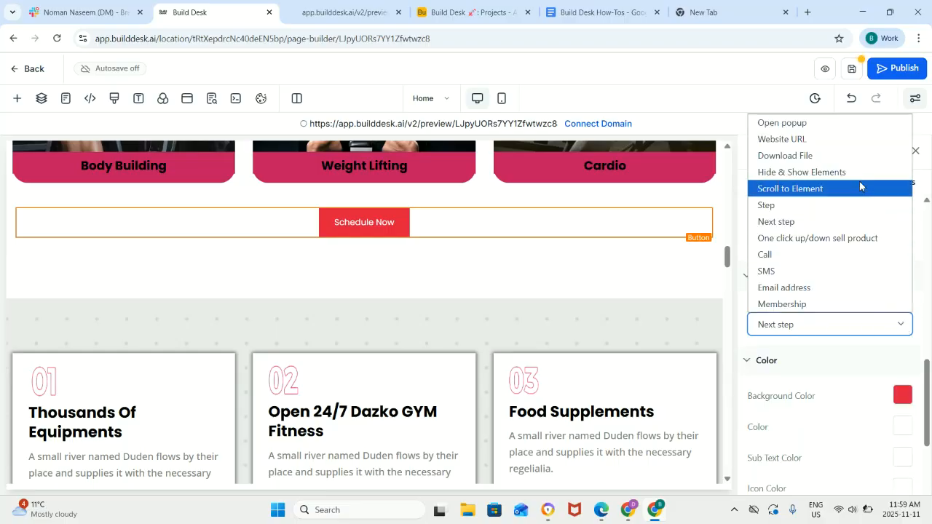
click(855, 138)
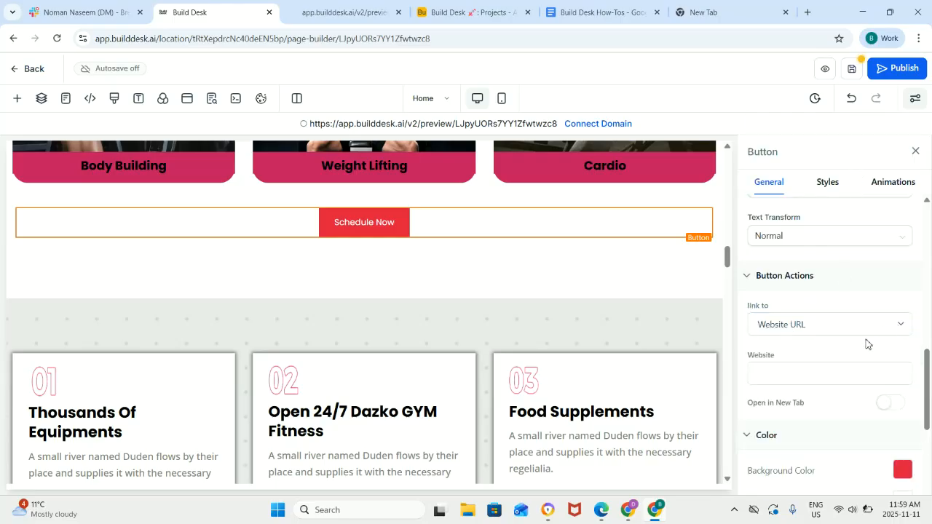
click(783, 378)
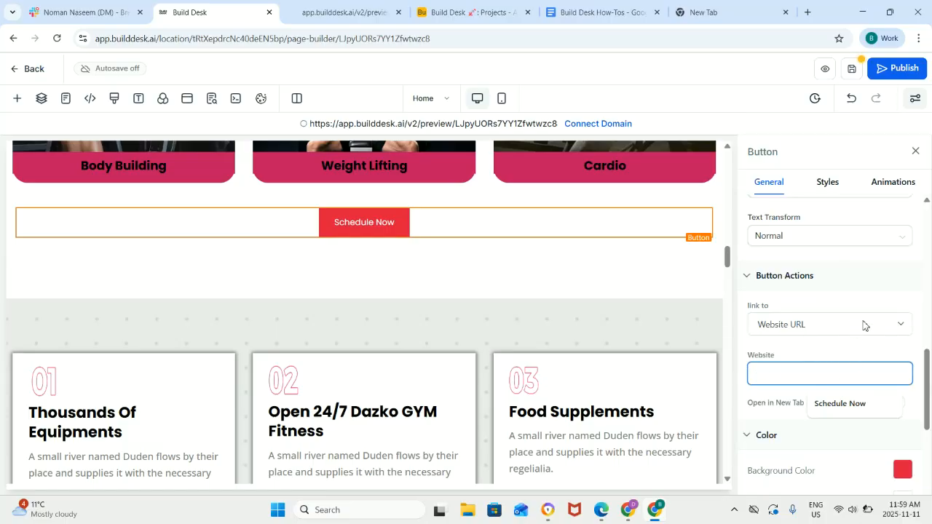
click(849, 353)
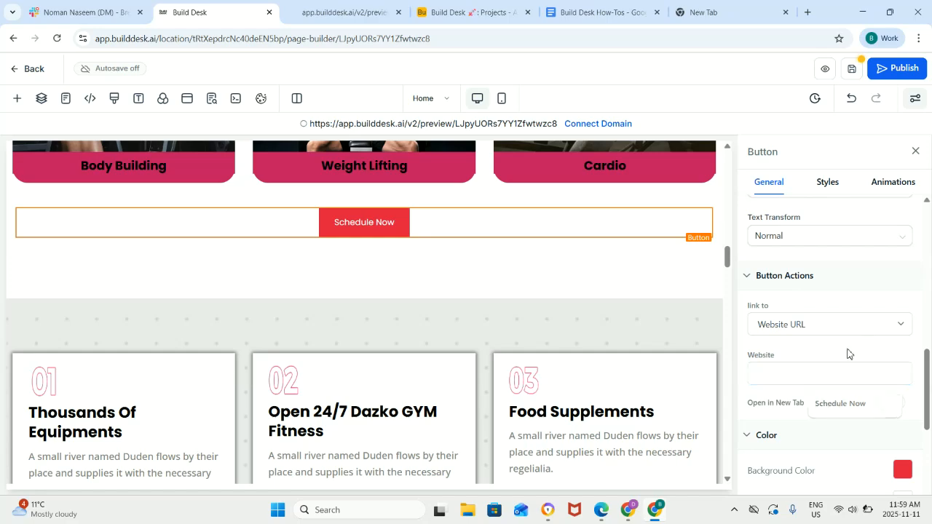
Examine the Schedule Now button's style options, including its alignment, margin and padding
scroll(837, 354, up, 2)
scroll(830, 351, down, 1)
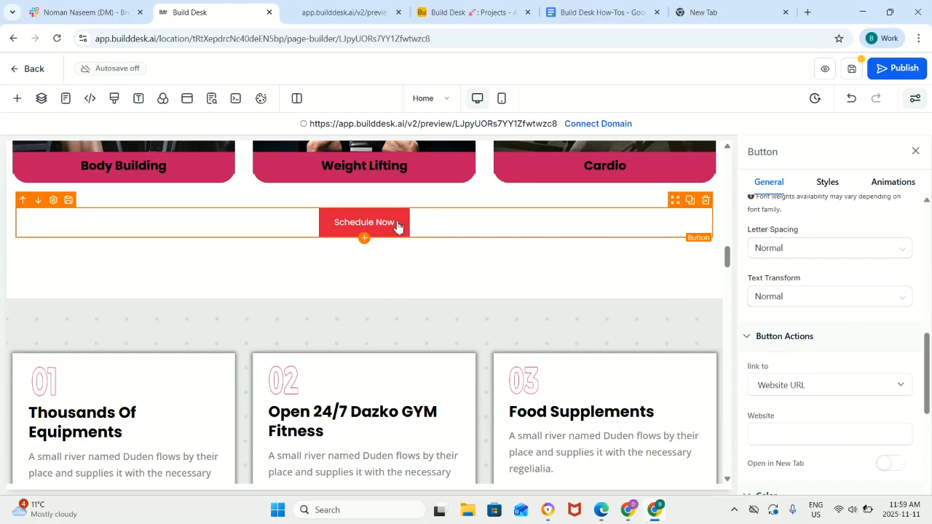
click(833, 185)
scroll(803, 331, down, 3)
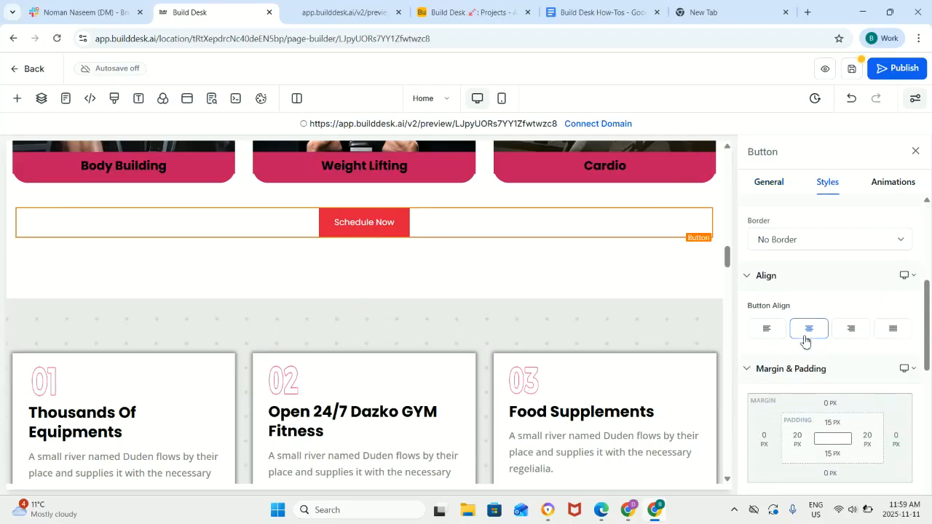
scroll(806, 341, down, 2)
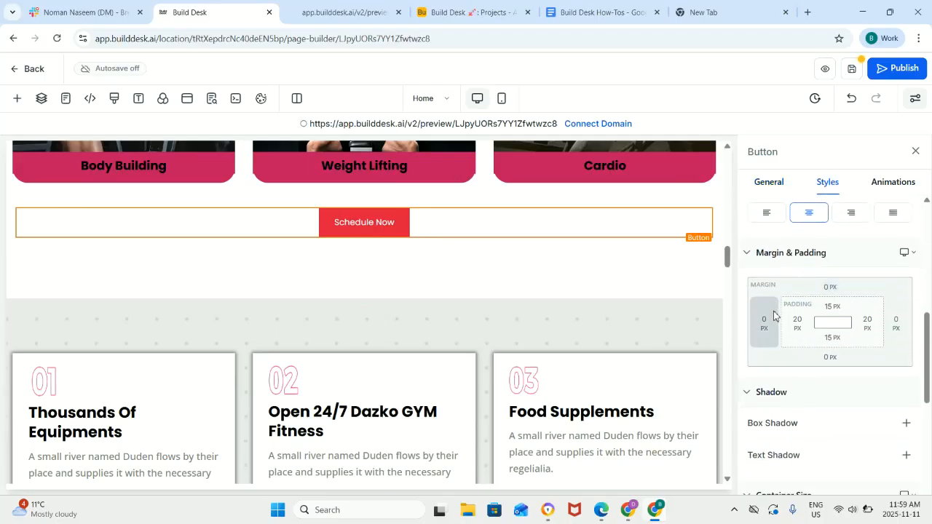
click(836, 311)
click(834, 298)
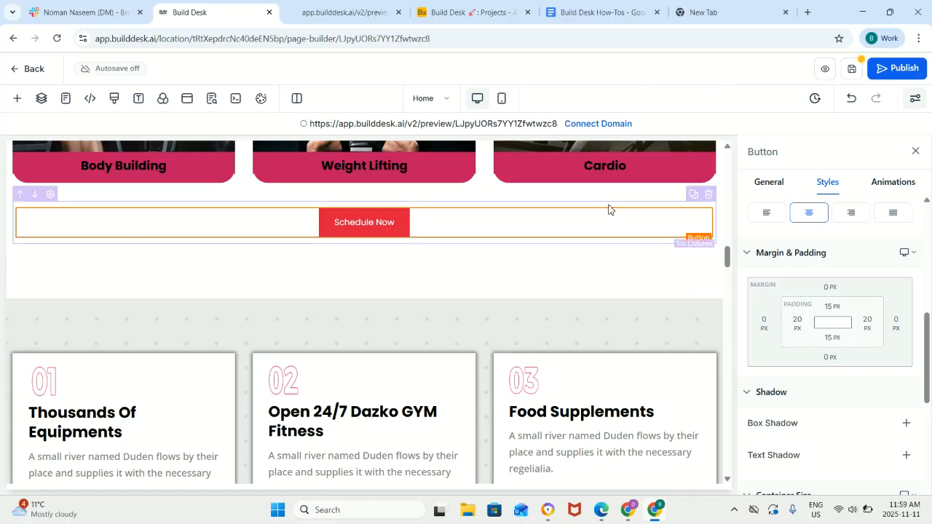
Review the page sections below the Schedule Now button, down to the pricing plans
scroll(606, 211, down, 5)
scroll(607, 212, down, 5)
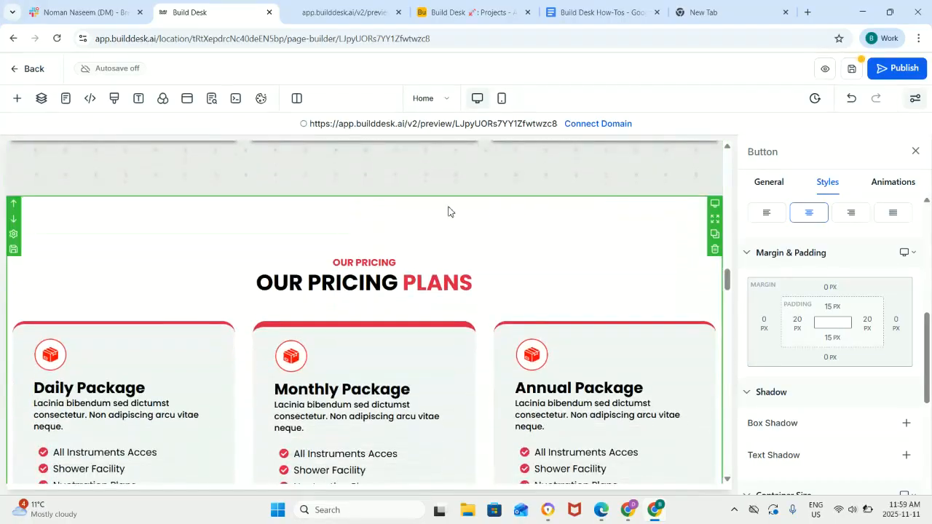